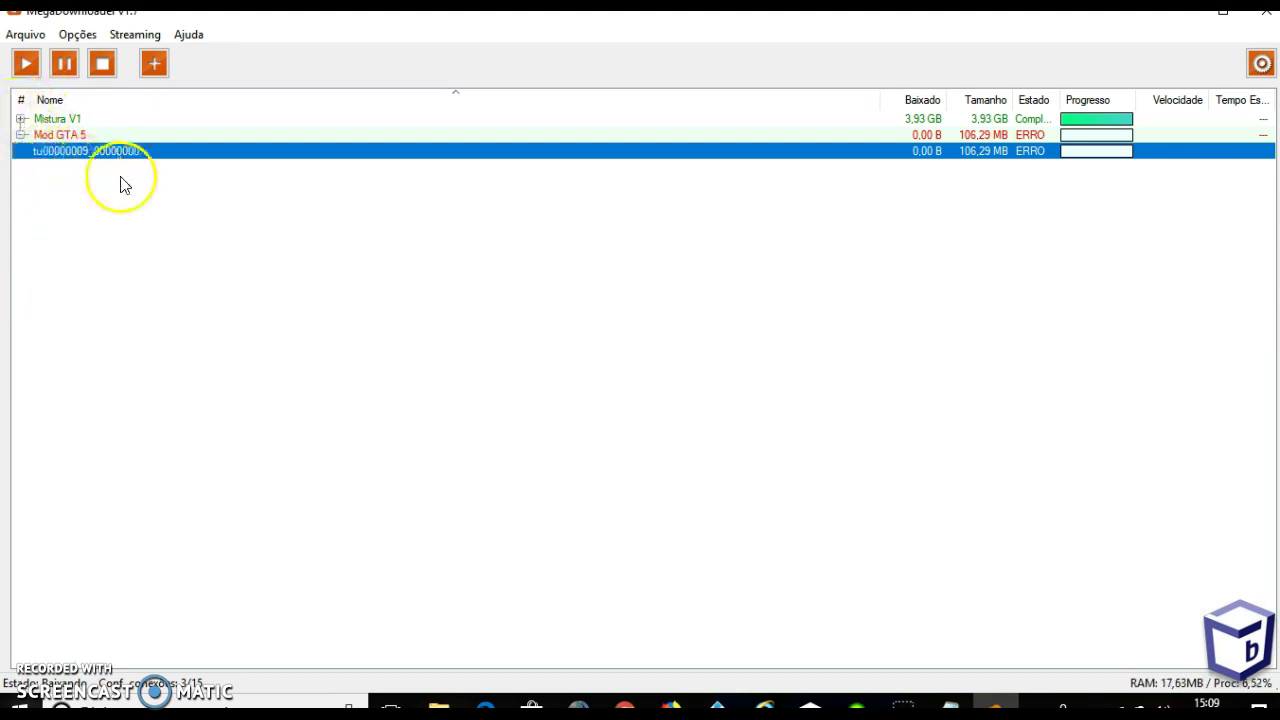
pyautogui.click(89, 136)
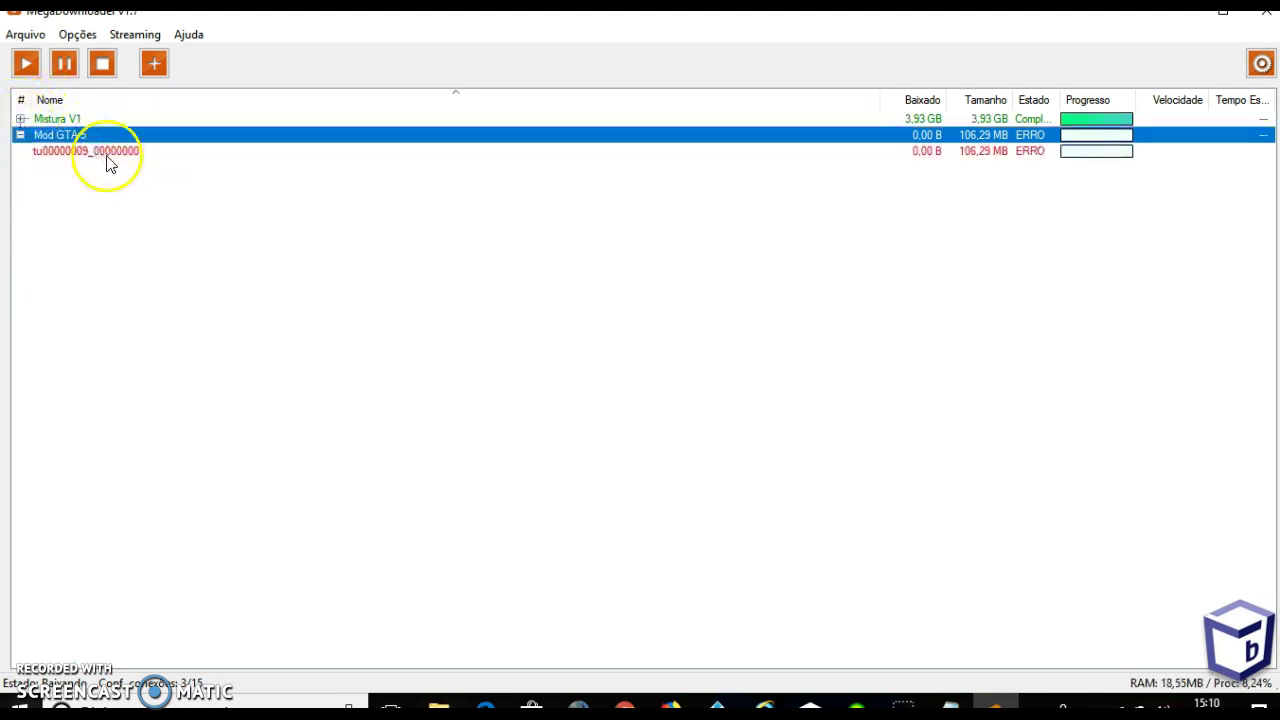
pyautogui.click(107, 156)
pyautogui.click(68, 135)
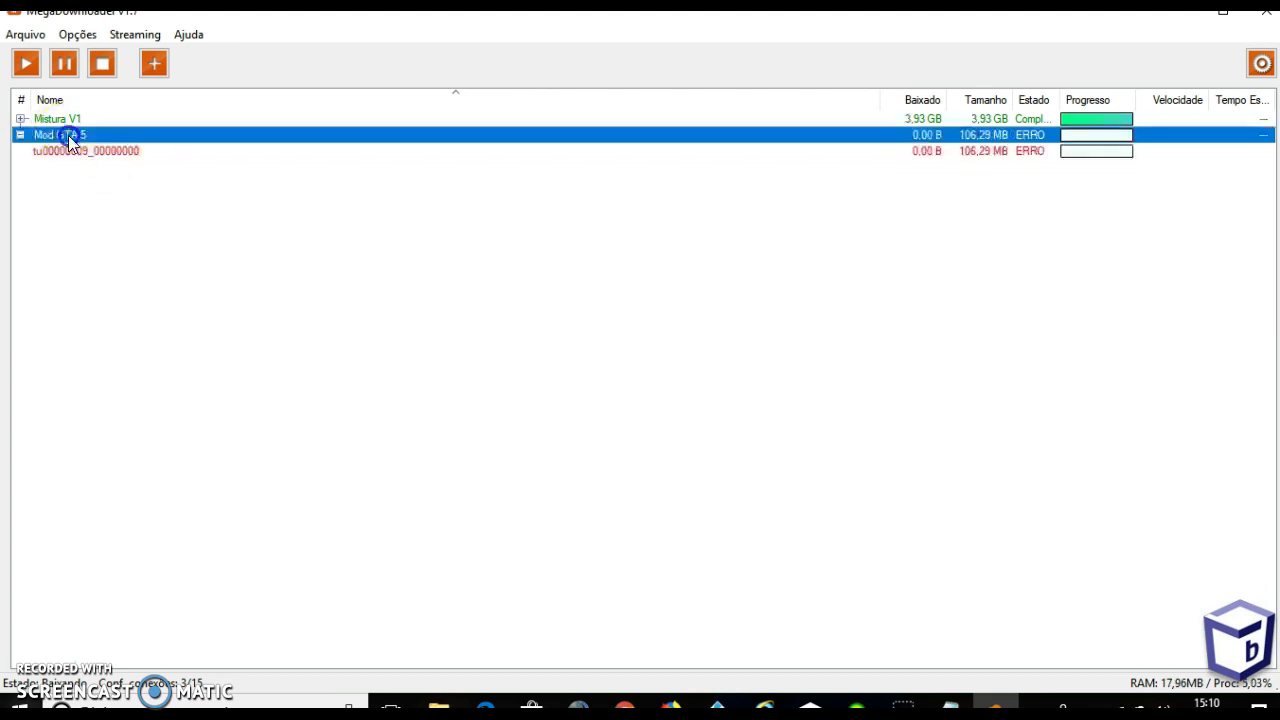
pyautogui.click(85, 153)
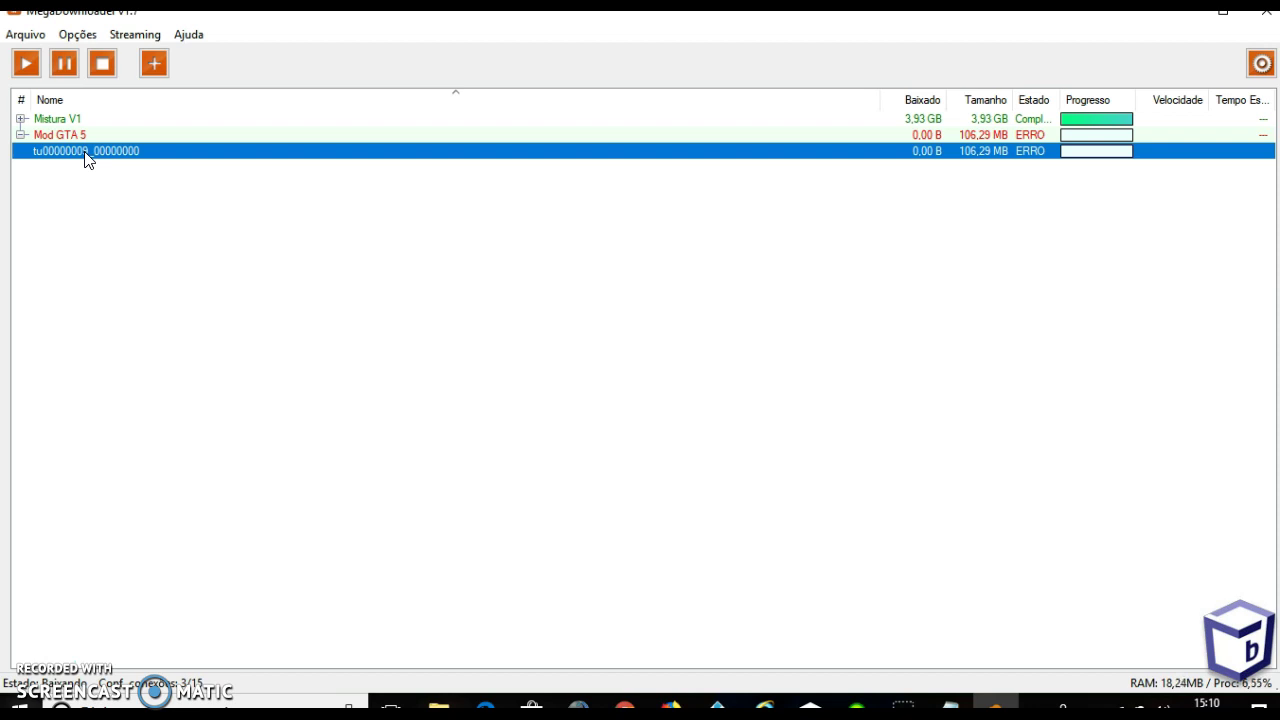
# Step: Open the general configuration, keep the number of parallel downloads at 15, and save the settings
pyautogui.click(78, 38)
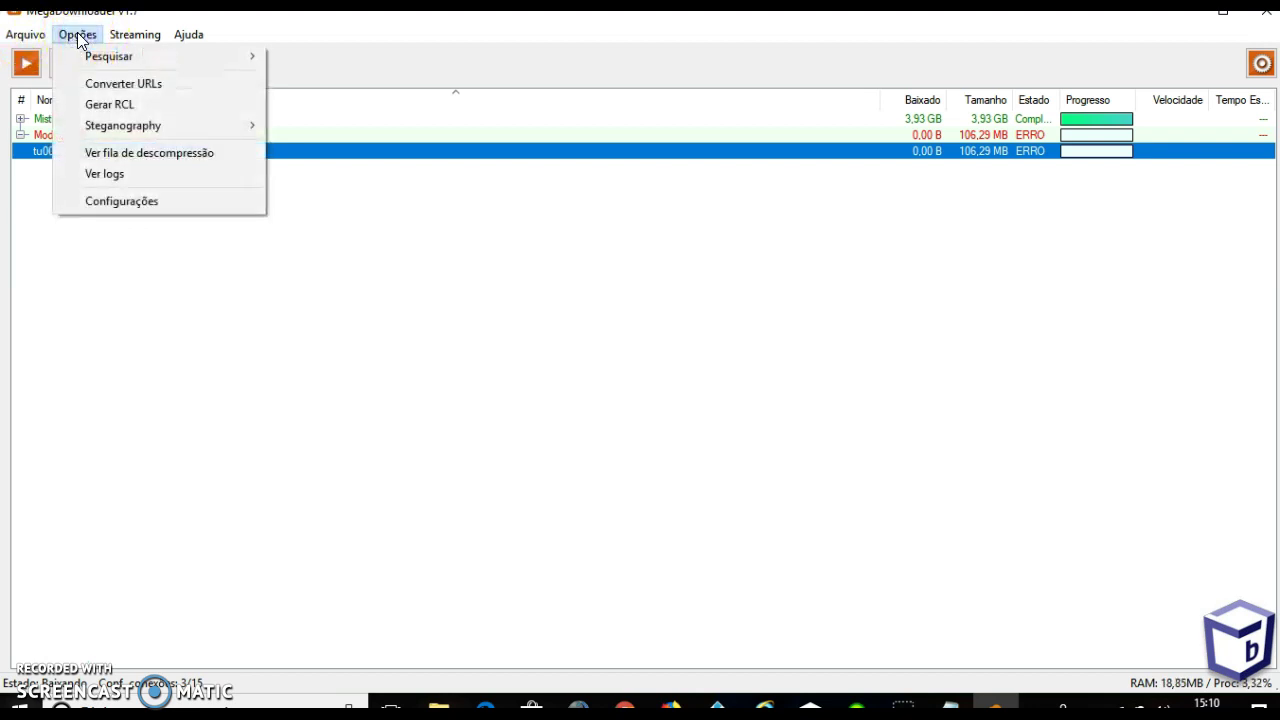
pyautogui.moveTo(80, 46); pyautogui.dragTo(108, 176)
pyautogui.click(131, 201)
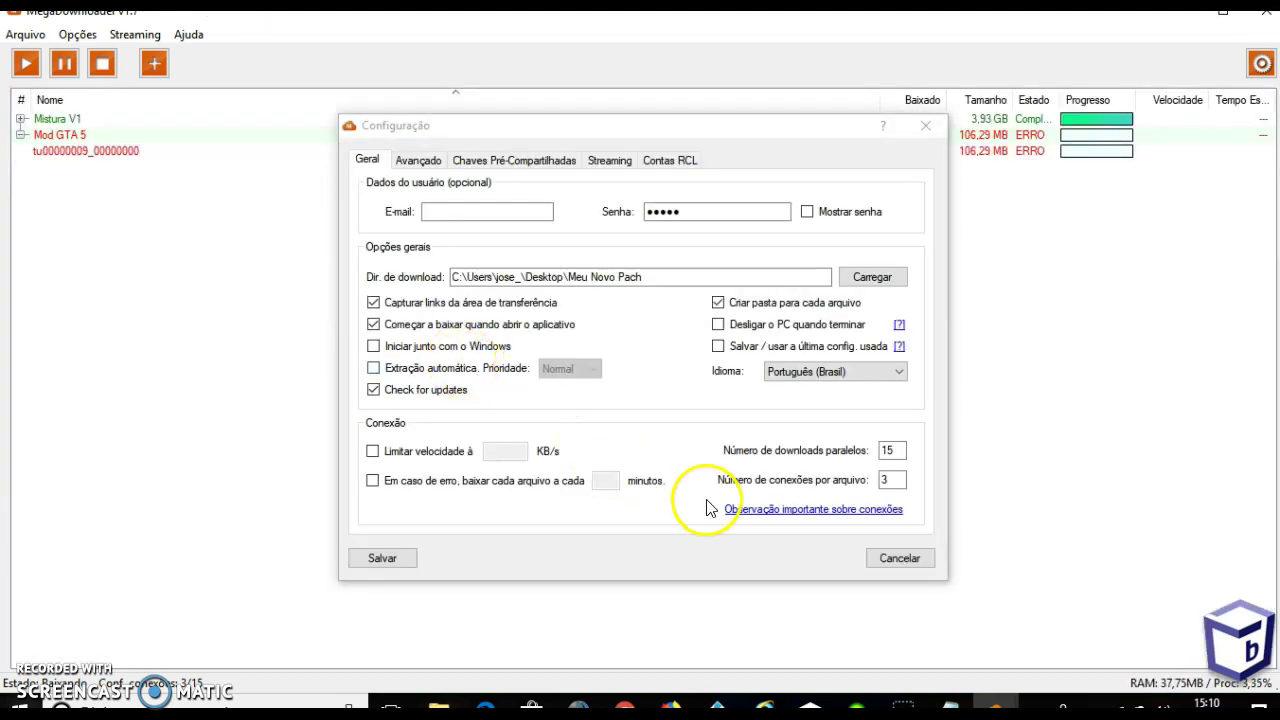
pyautogui.doubleClick(902, 449)
pyautogui.click(902, 449)
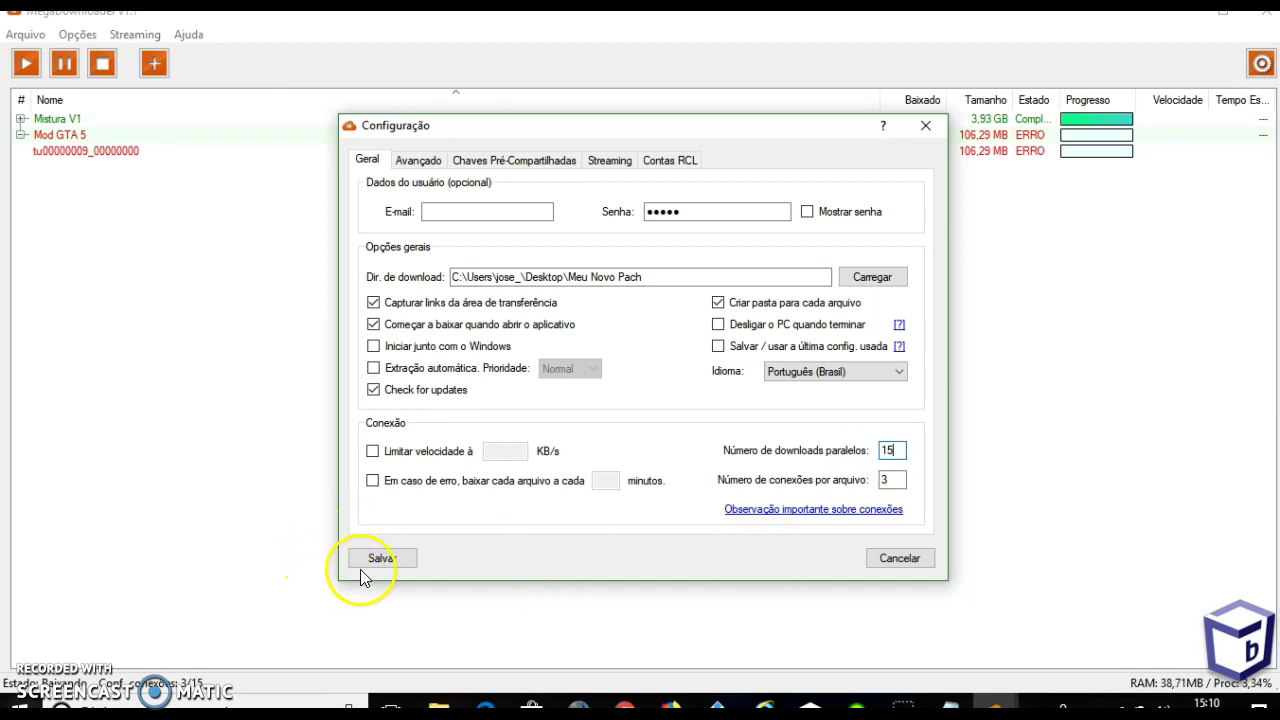
pyautogui.click(384, 561)
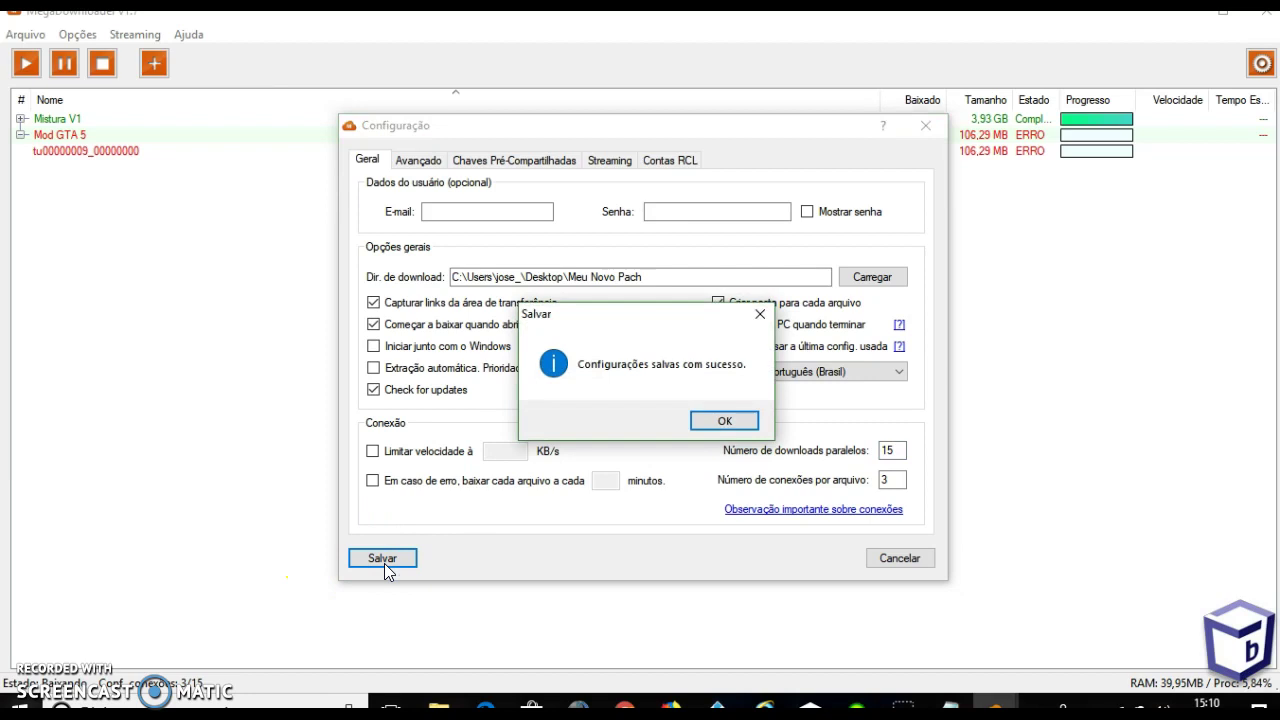
pyautogui.click(700, 421)
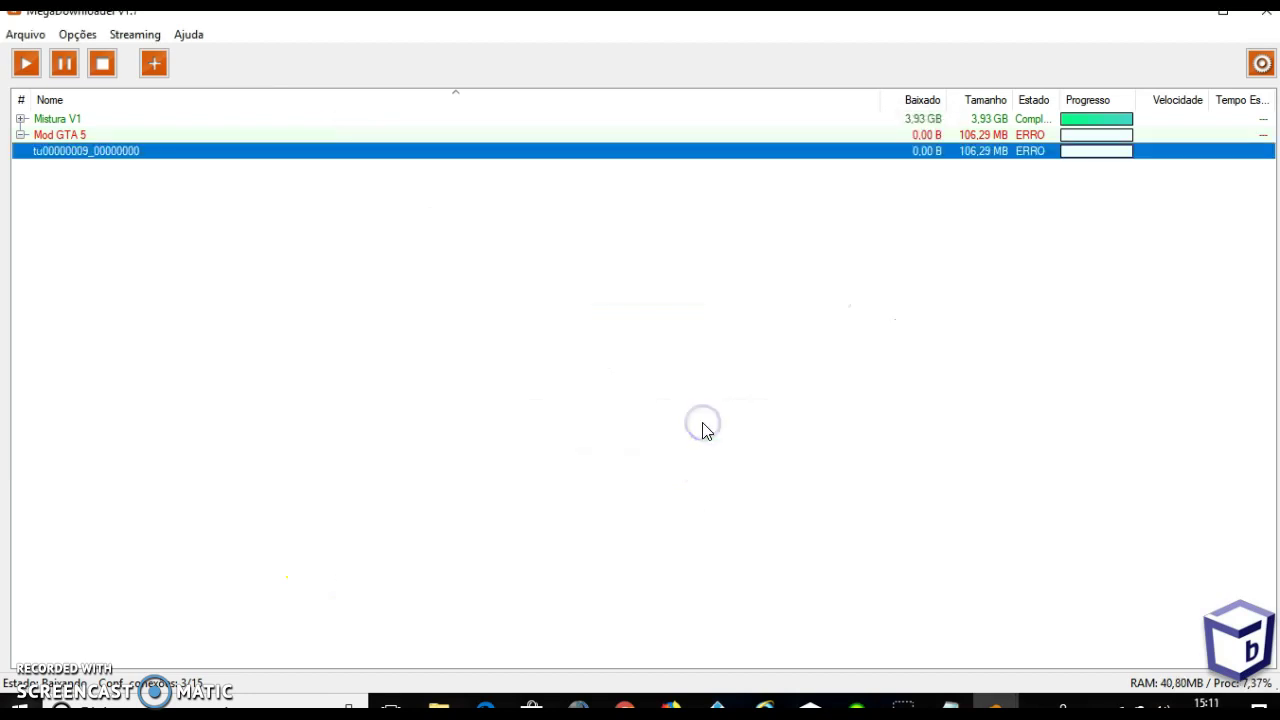
# Step: Expand the Mistura V1 package and collapse the Mod GTA 5 package in the download list
pyautogui.click(20, 120)
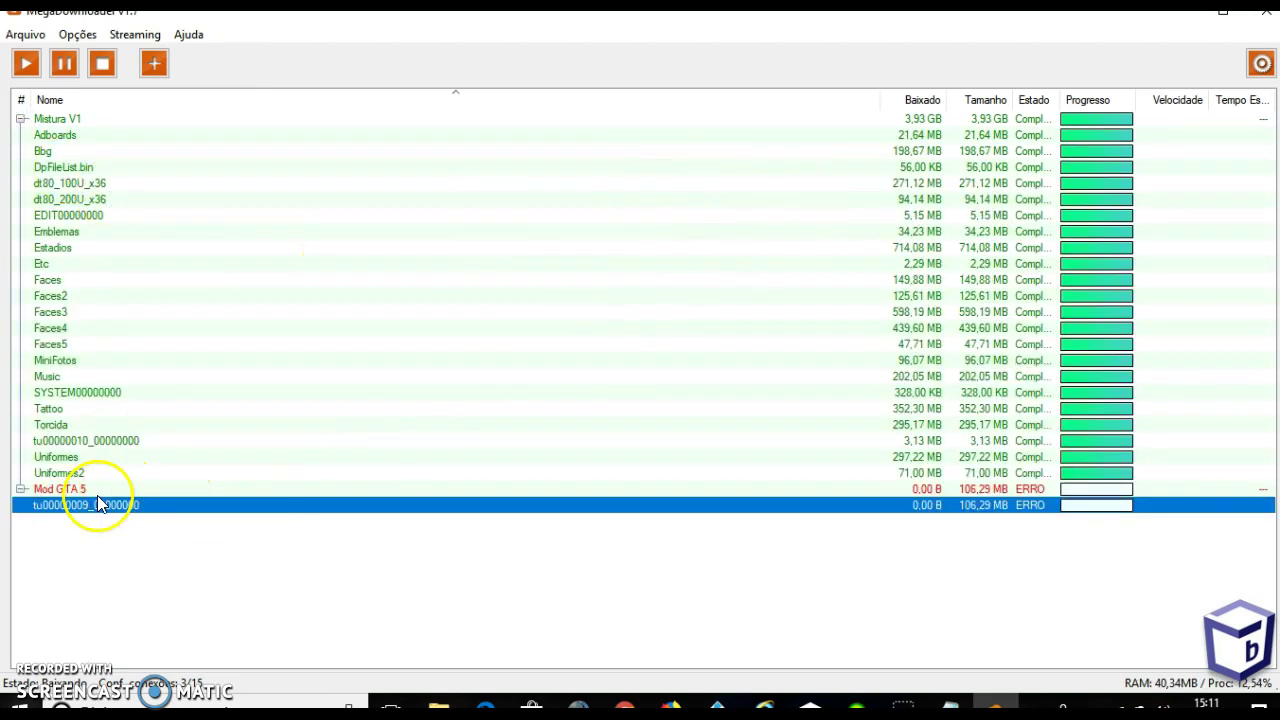
pyautogui.click(20, 489)
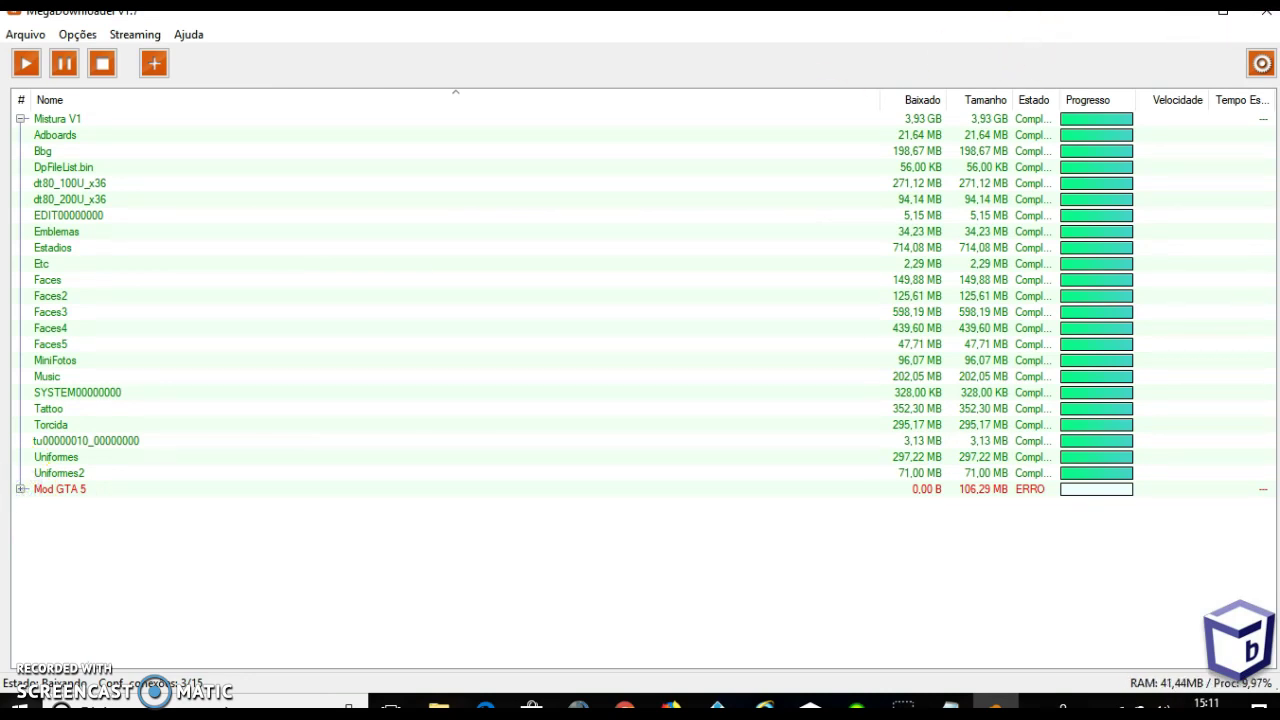
# Step: Minimize the downloader and launch the u1704 application from the UltraSurf 17.04 folder, keeping the first server as preferred
pyautogui.click(1190, 20)
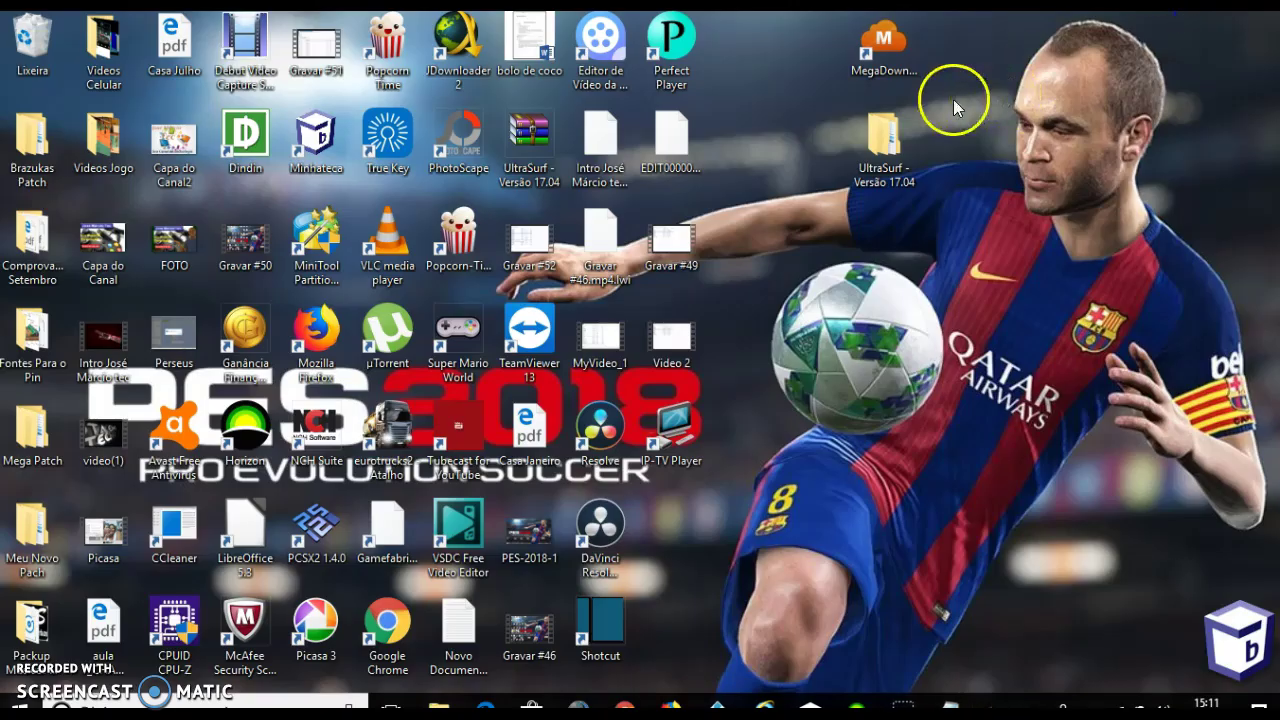
pyautogui.click(893, 132)
pyautogui.doubleClick(893, 132)
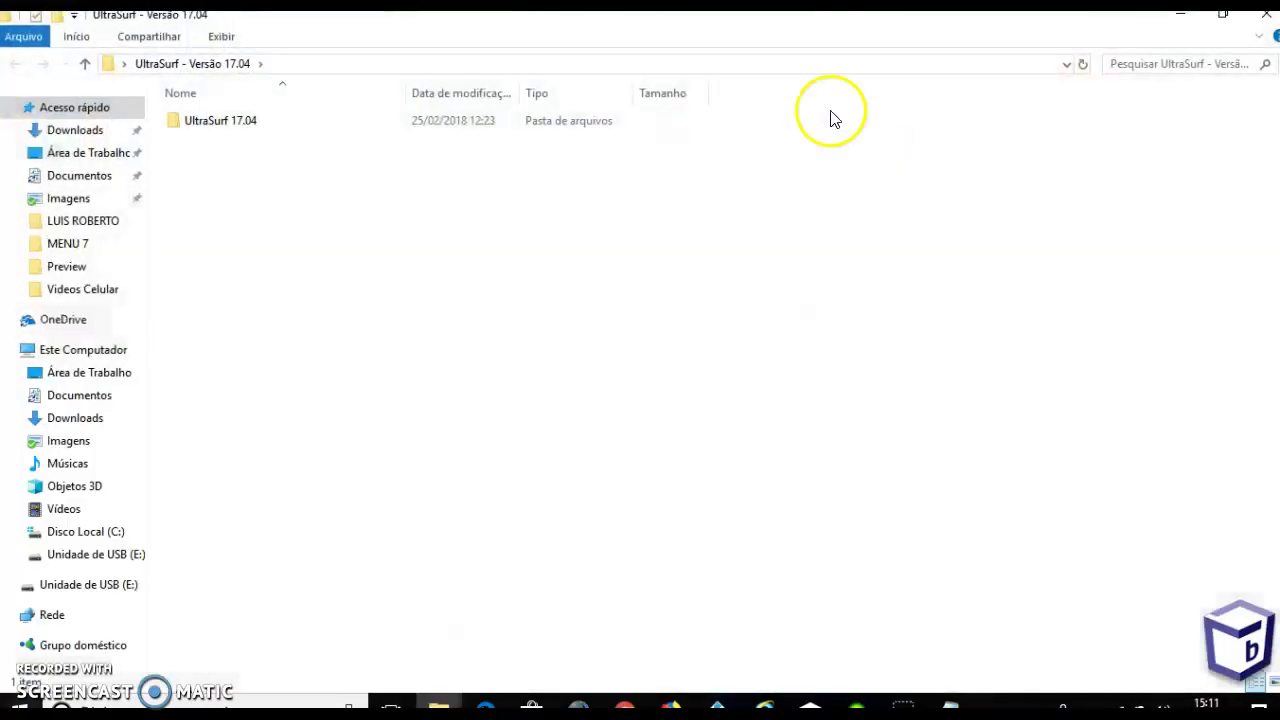
pyautogui.doubleClick(291, 126)
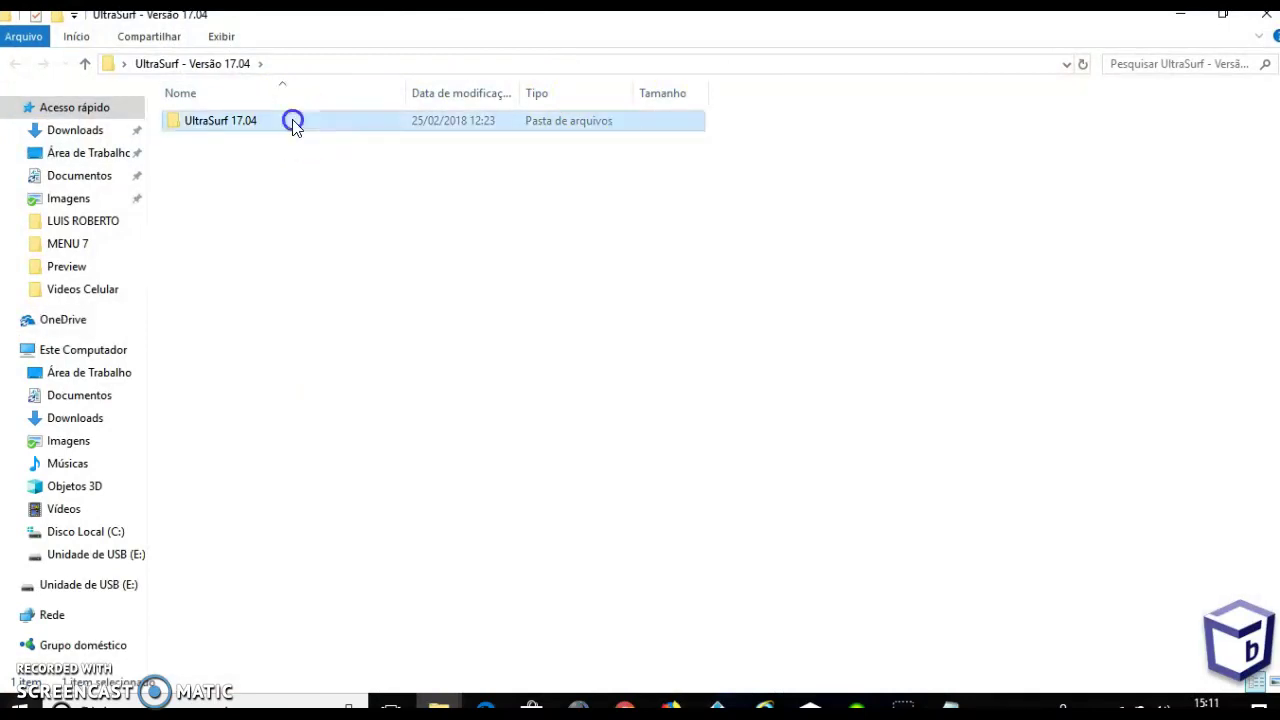
pyautogui.click(248, 150)
pyautogui.click(223, 168)
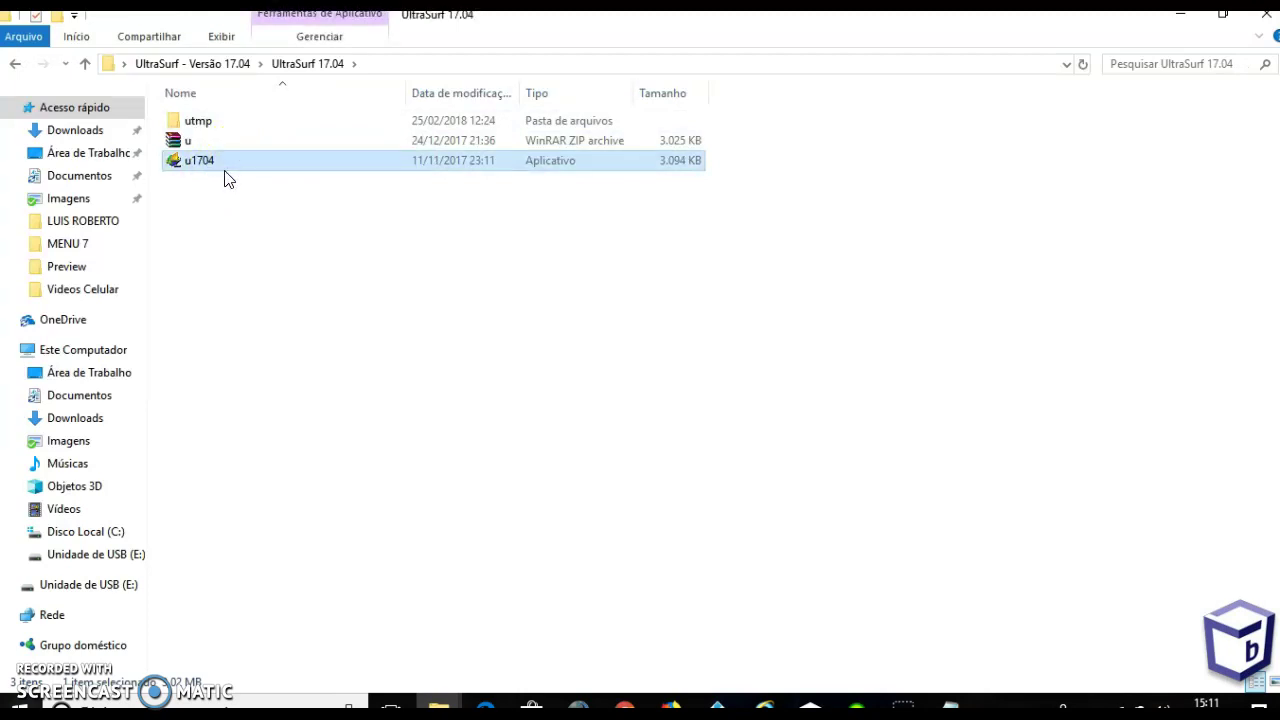
pyautogui.doubleClick(193, 164)
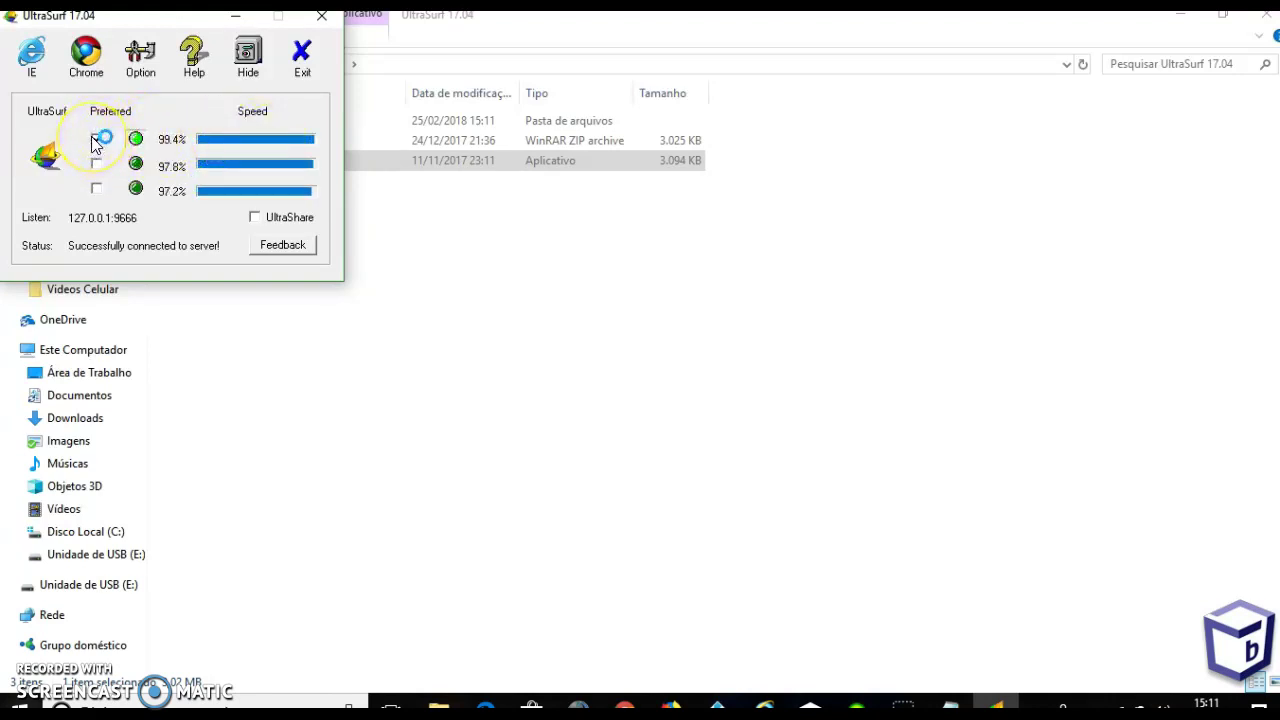
pyautogui.click(96, 139)
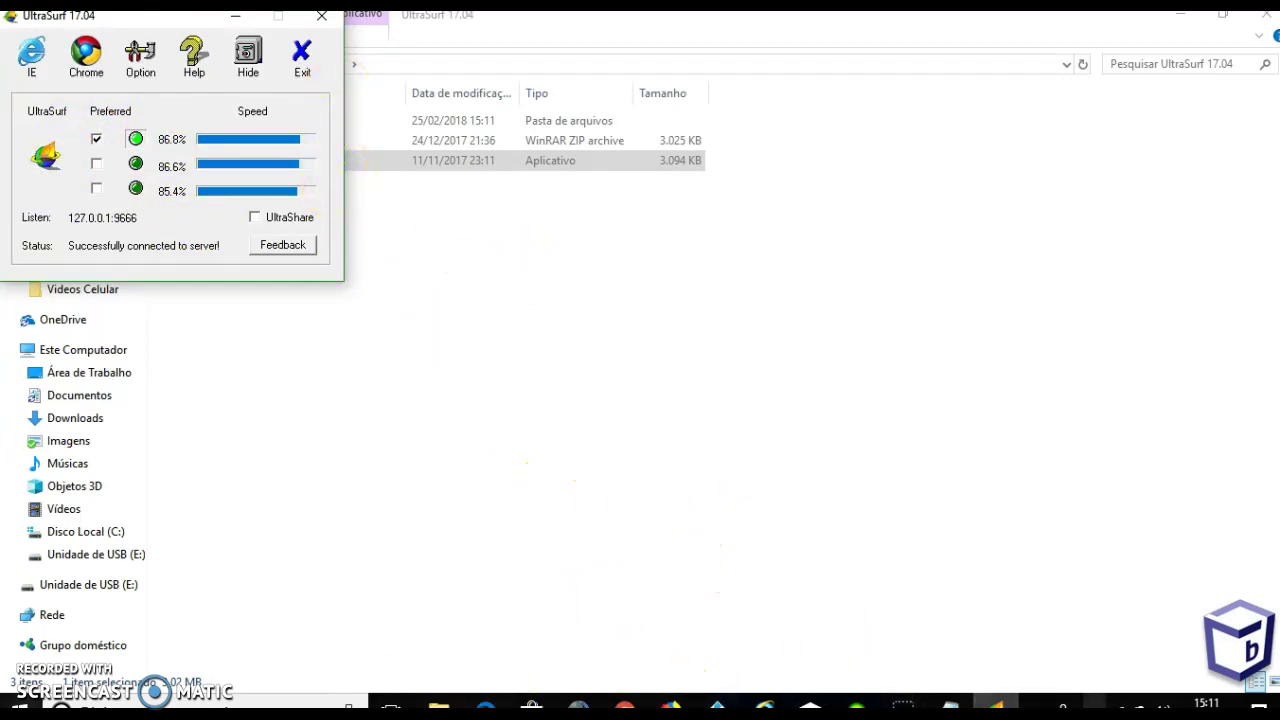
# Step: Switch back to MegaDownloader, reset the Mod GTA 5 download, and expand its package
pyautogui.click(1100, 706)
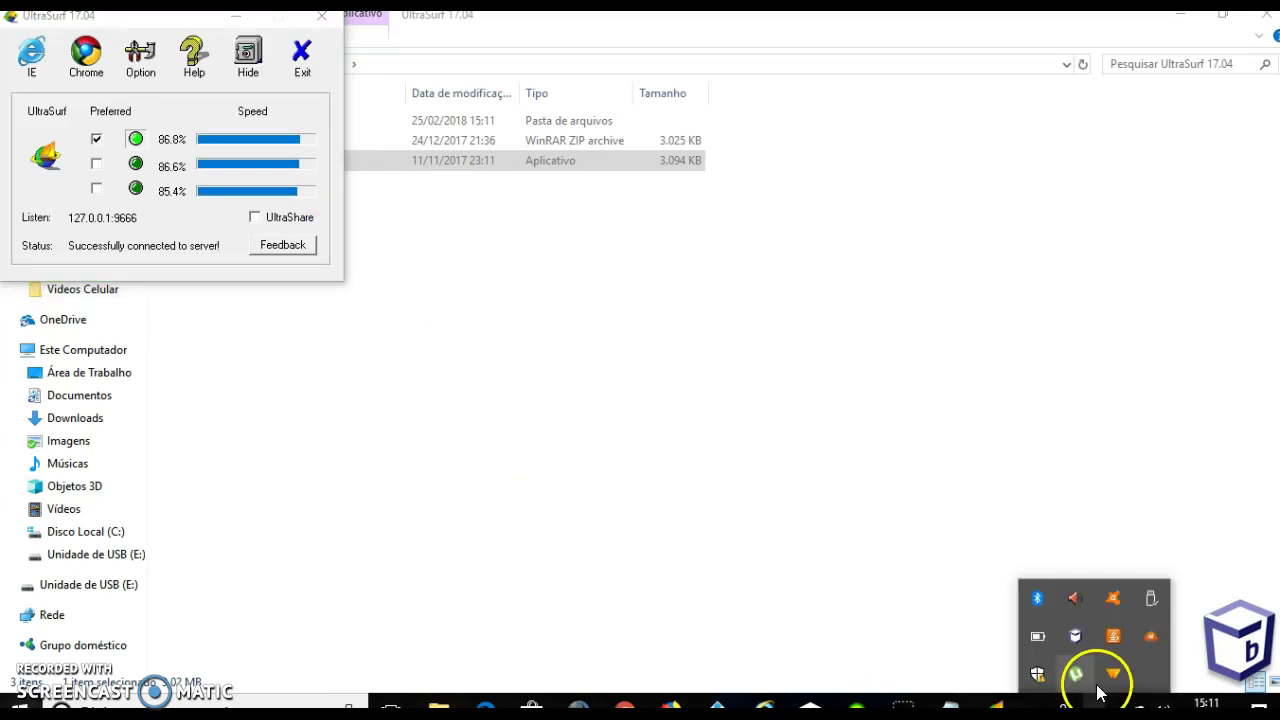
pyautogui.click(1141, 643)
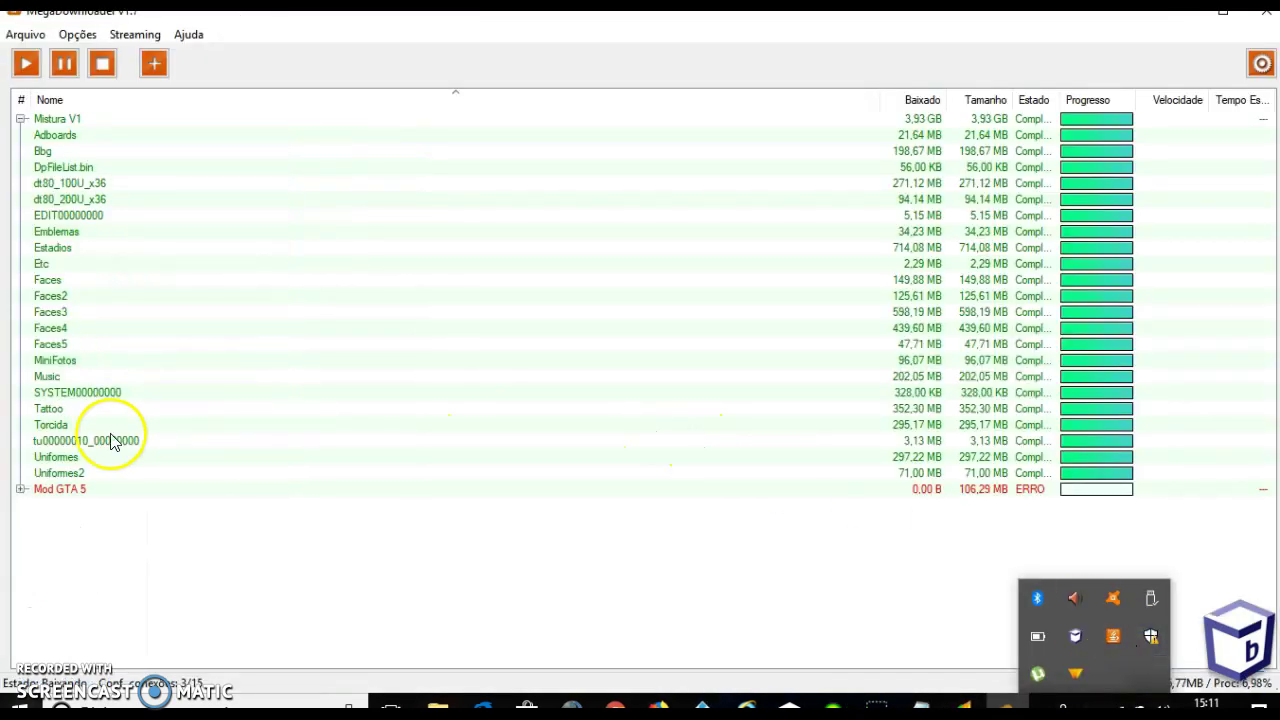
pyautogui.click(70, 489)
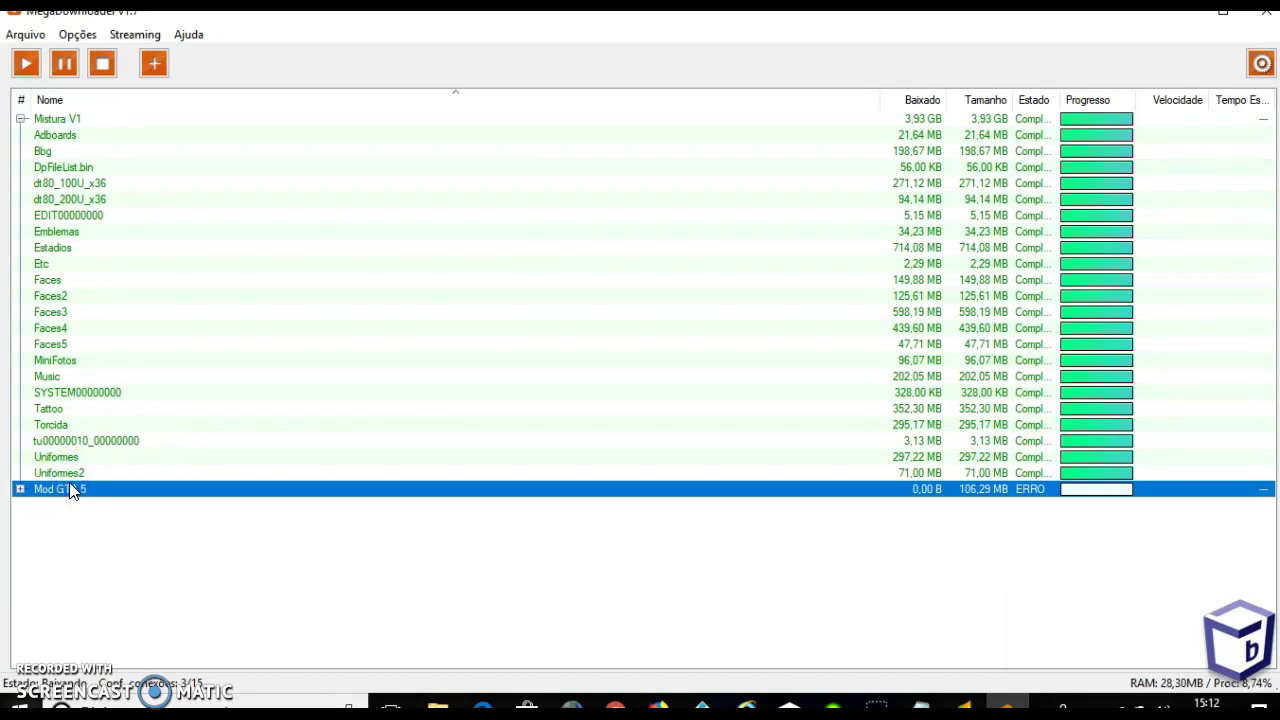
pyautogui.rightClick(71, 510)
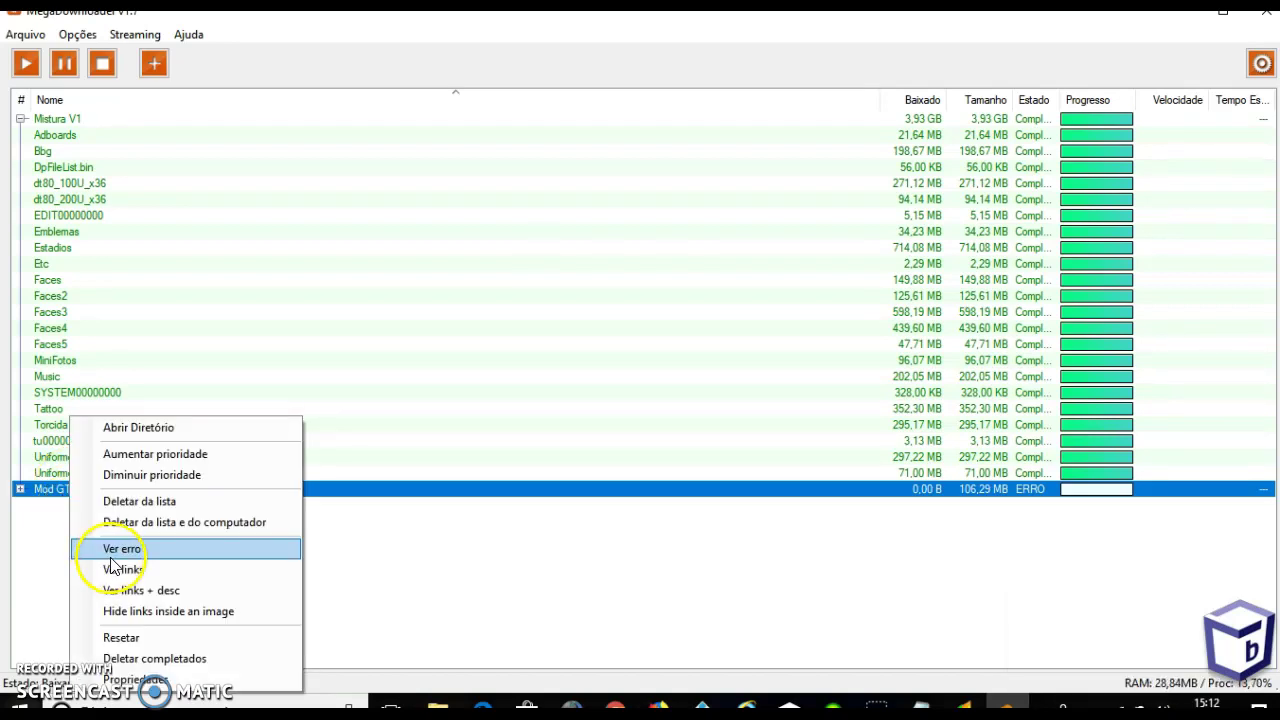
pyautogui.click(161, 638)
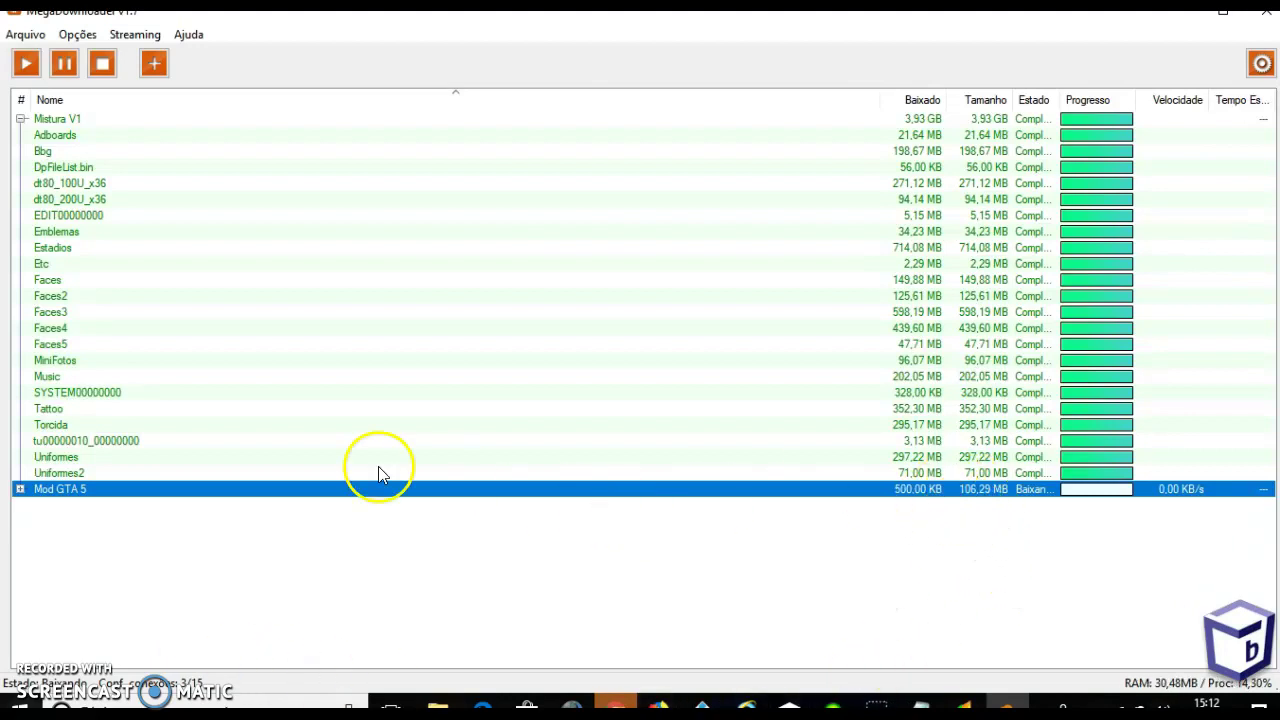
pyautogui.click(21, 489)
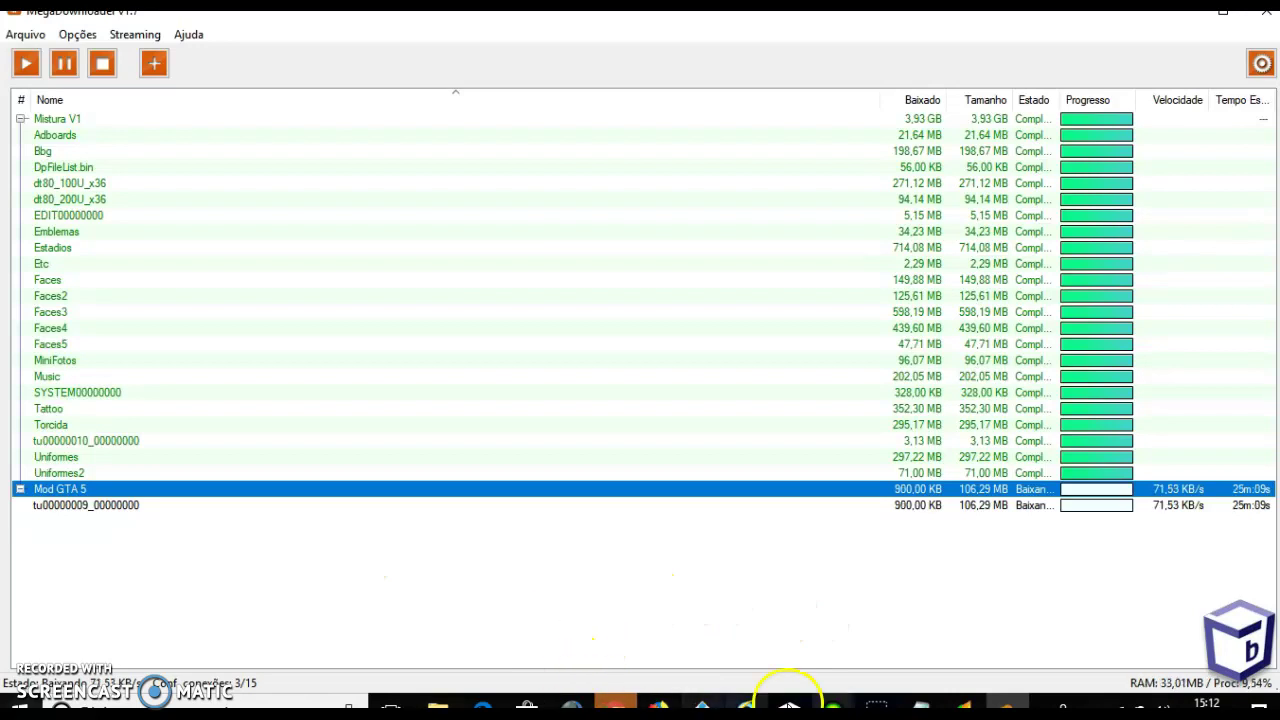
# Step: Bring up UltraSurf while the Mod GTA 5 download is running and exit it
pyautogui.click(963, 708)
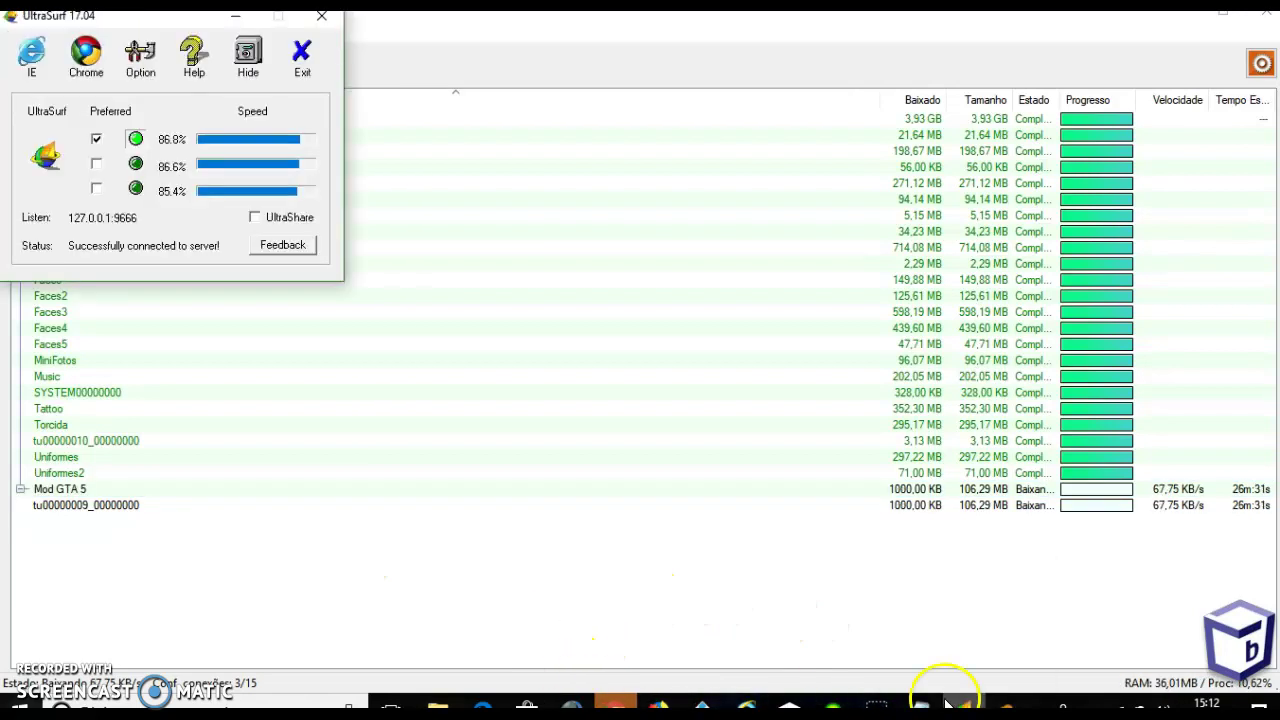
pyautogui.click(306, 52)
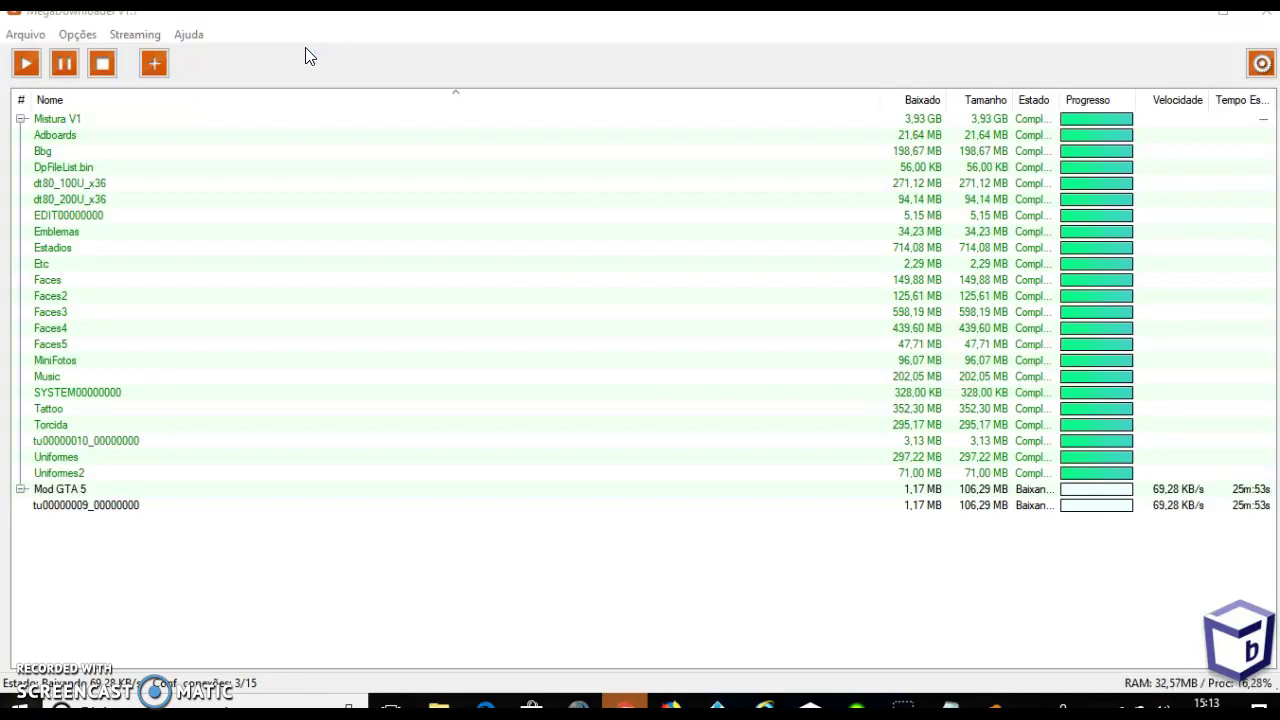
pyautogui.click(228, 100)
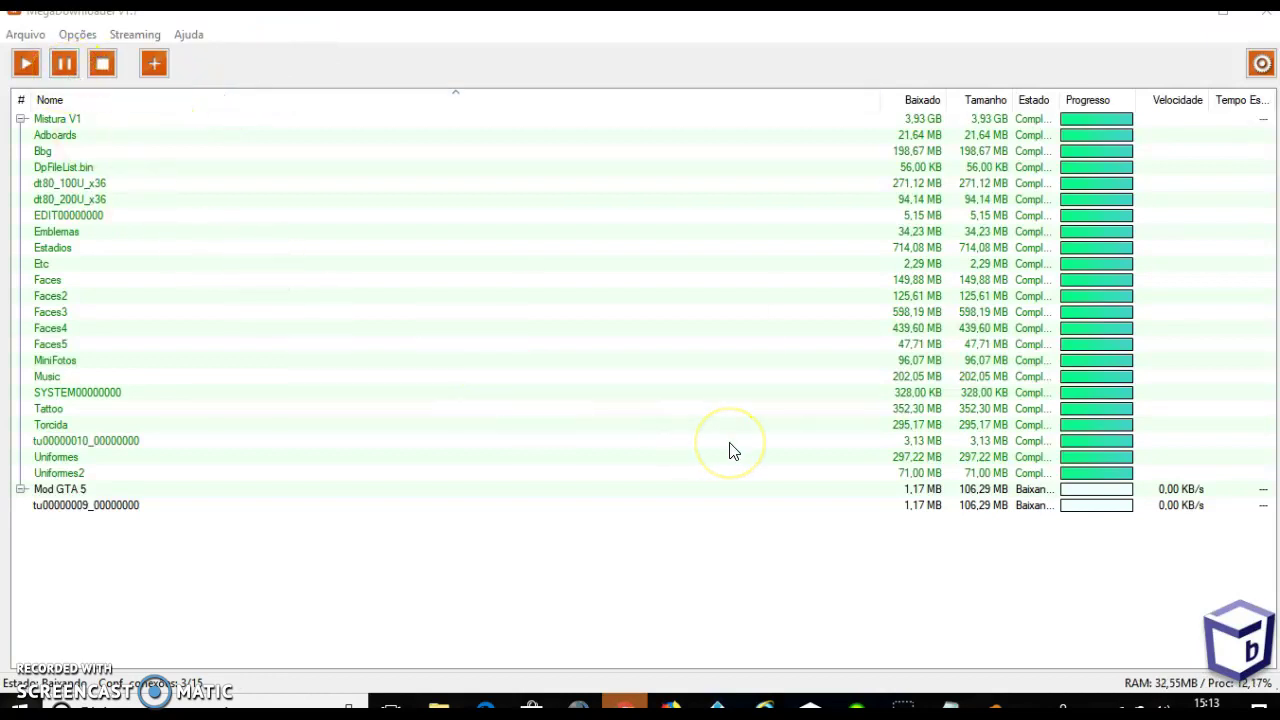
pyautogui.click(585, 399)
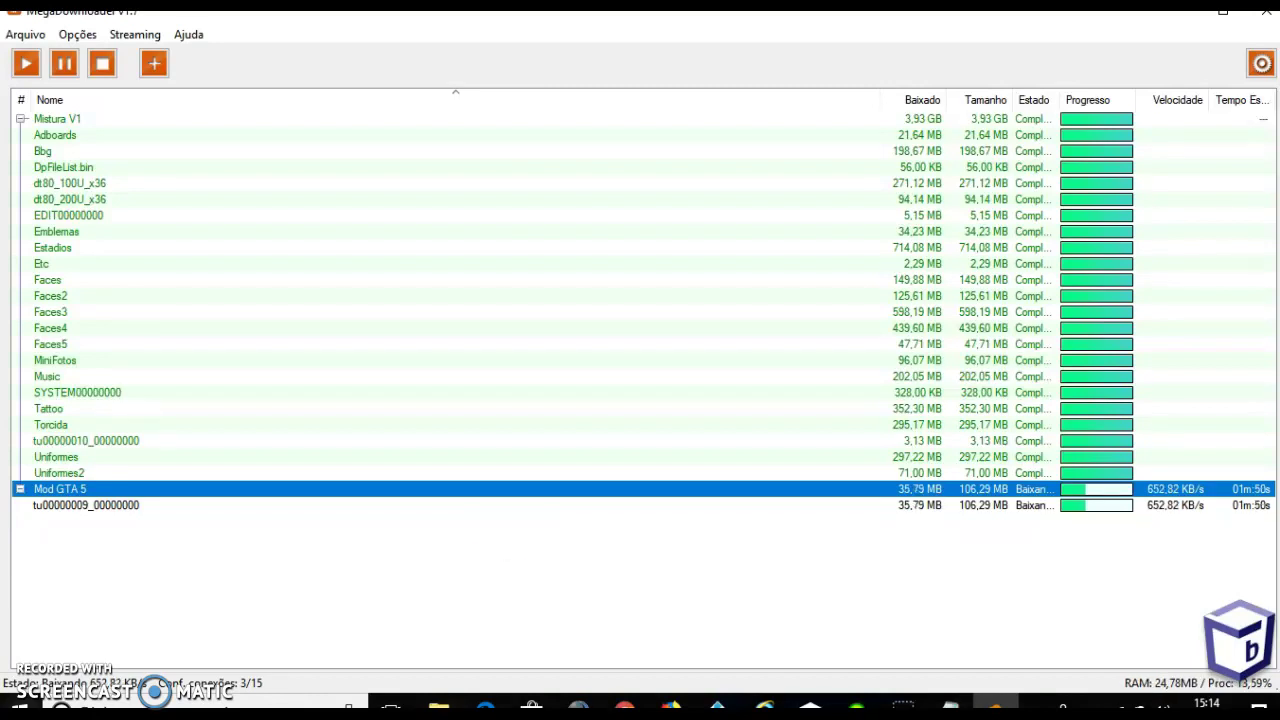
# Step: Examine the individual files inside the Mistura V1 package in the download list
pyautogui.click(20, 118)
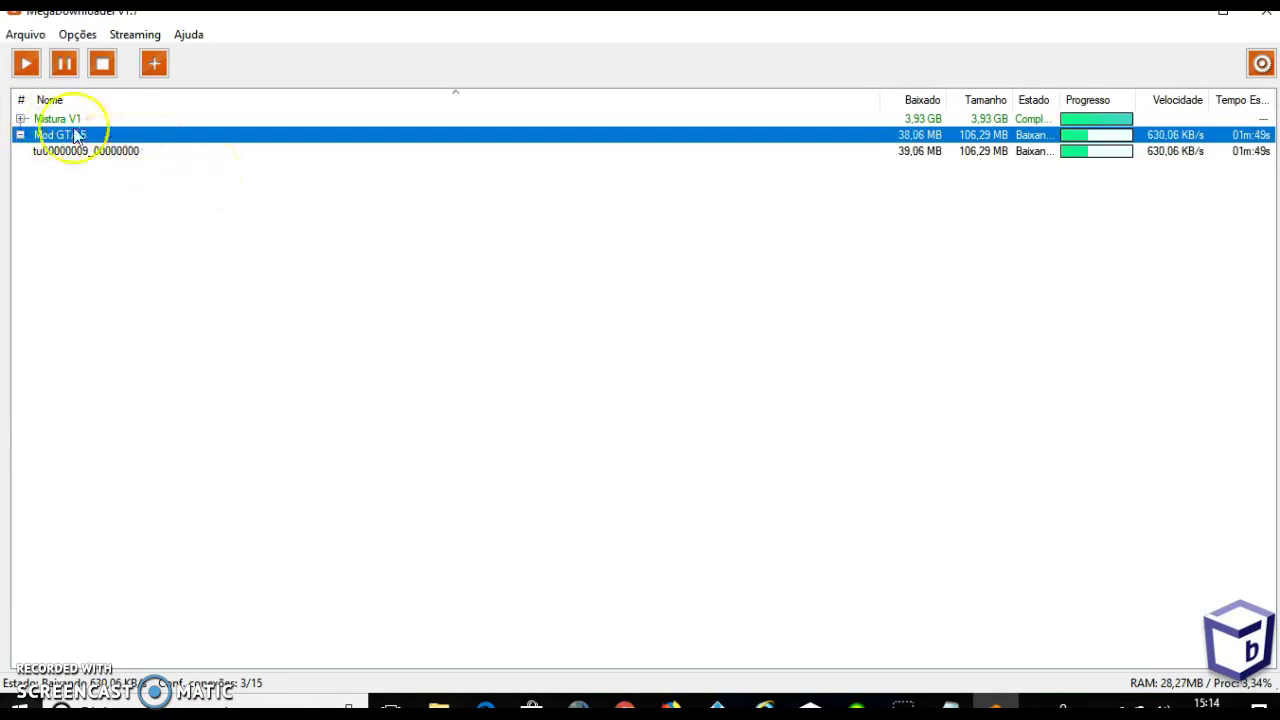
pyautogui.click(20, 118)
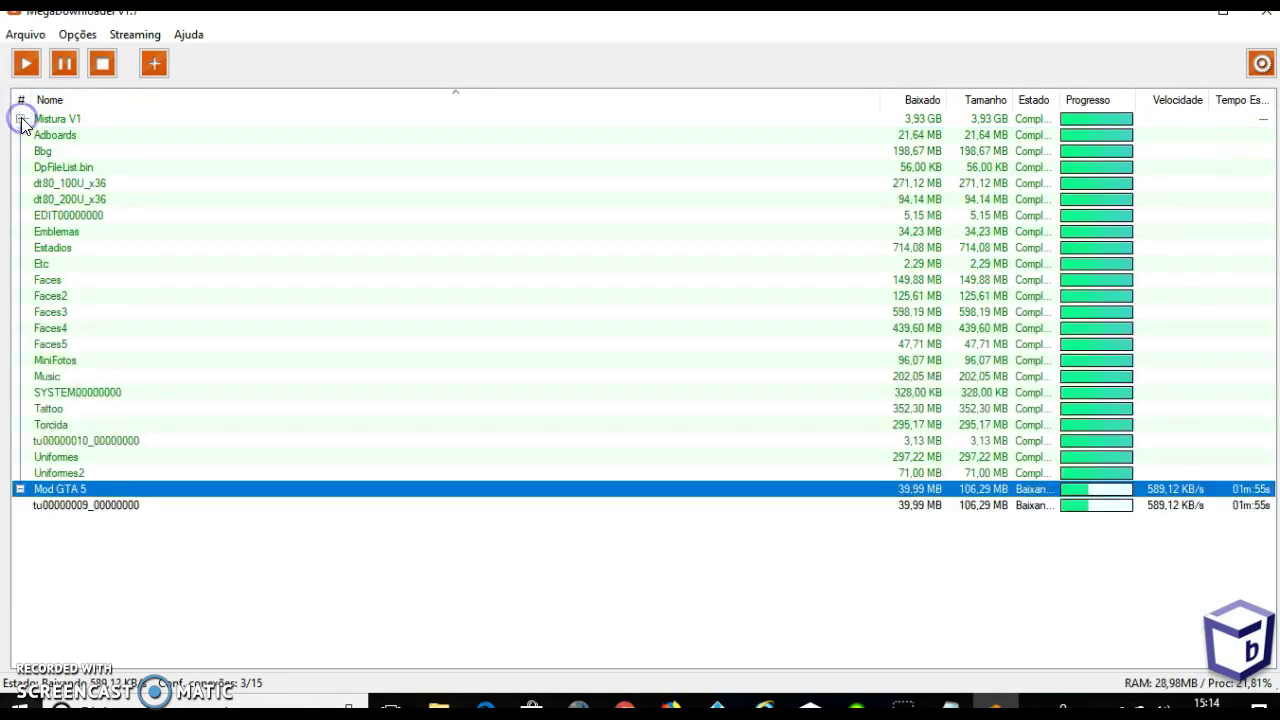
pyautogui.click(152, 314)
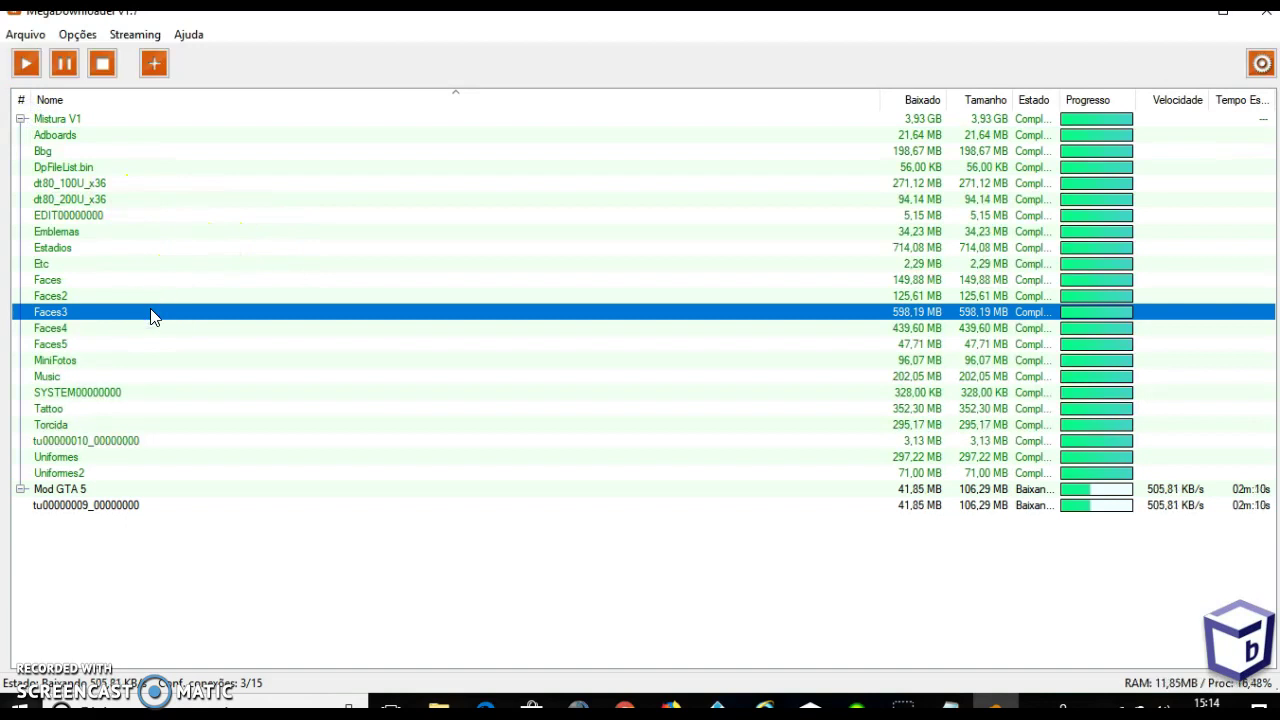
pyautogui.press('Down')
pyautogui.press('Down')
pyautogui.press('Down')
pyautogui.press('Down')
pyautogui.press('Up')
pyautogui.press('Up')
pyautogui.press('Up')
pyautogui.press('Up')
pyautogui.press('Up')
pyautogui.press('Up')
pyautogui.press('Up')
pyautogui.press('Up')
pyautogui.press('Up')
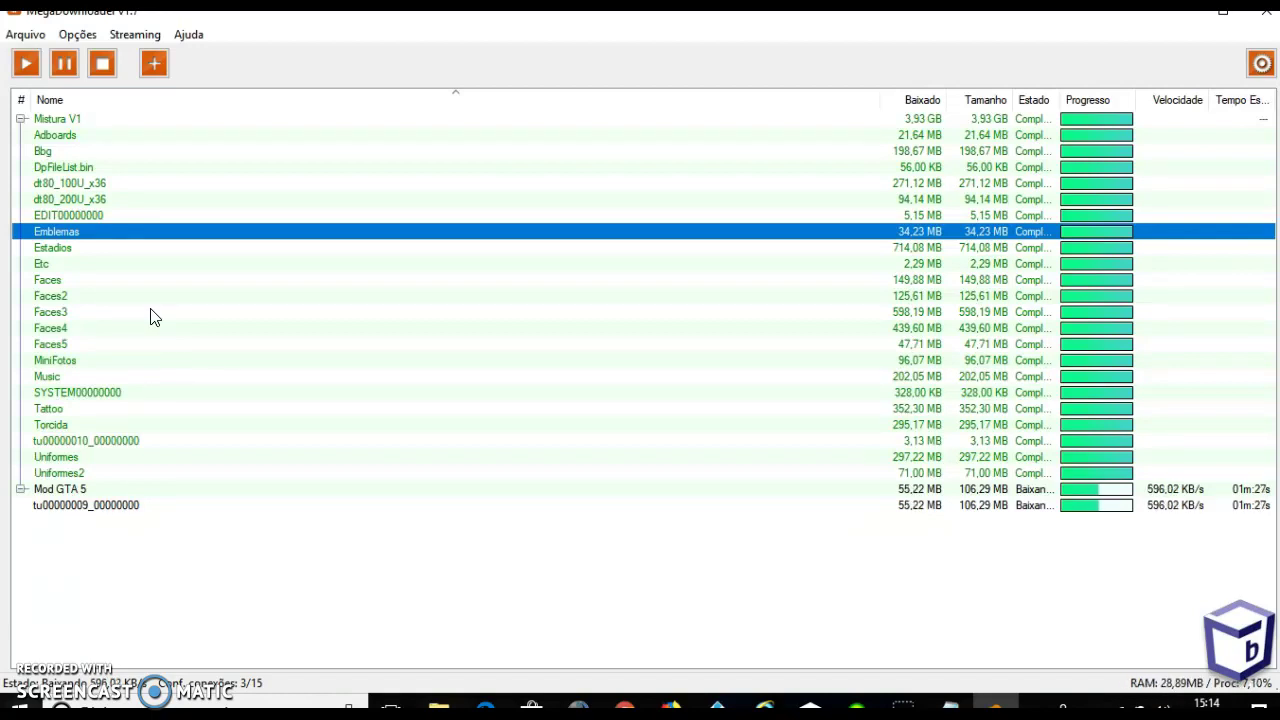
pyautogui.click(64, 63)
pyautogui.click(82, 122)
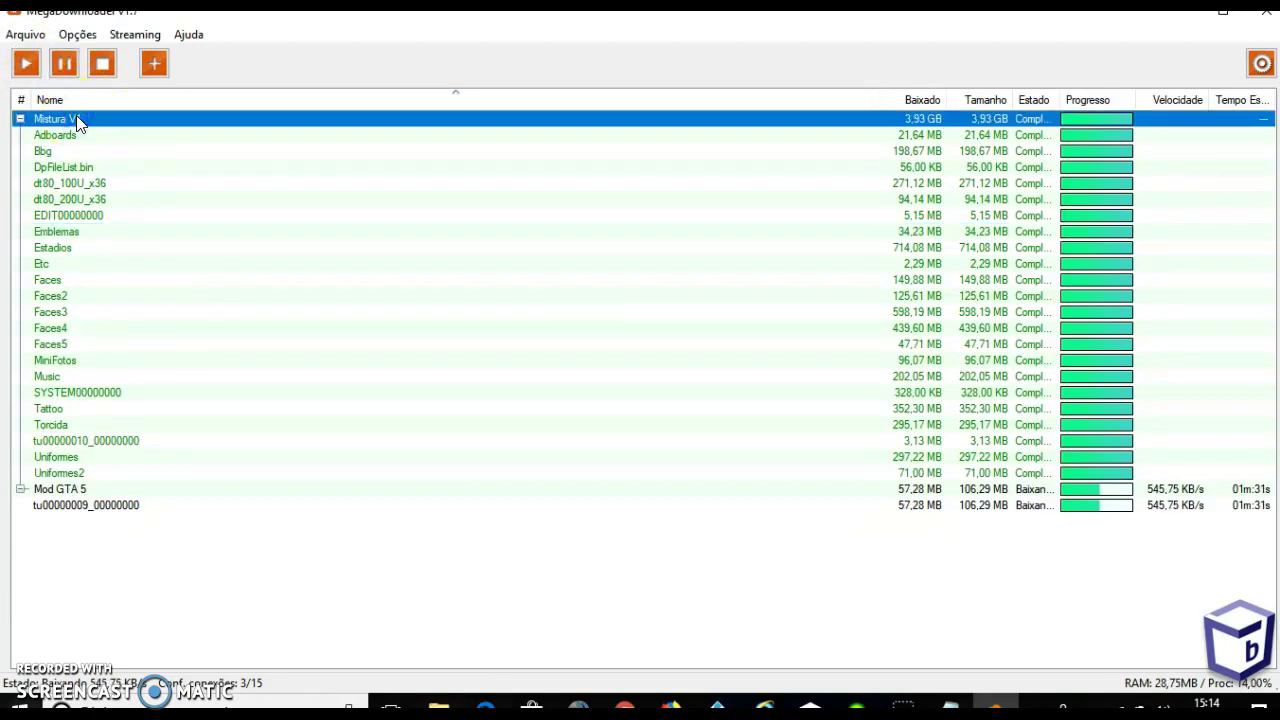
pyautogui.rightClick(78, 120)
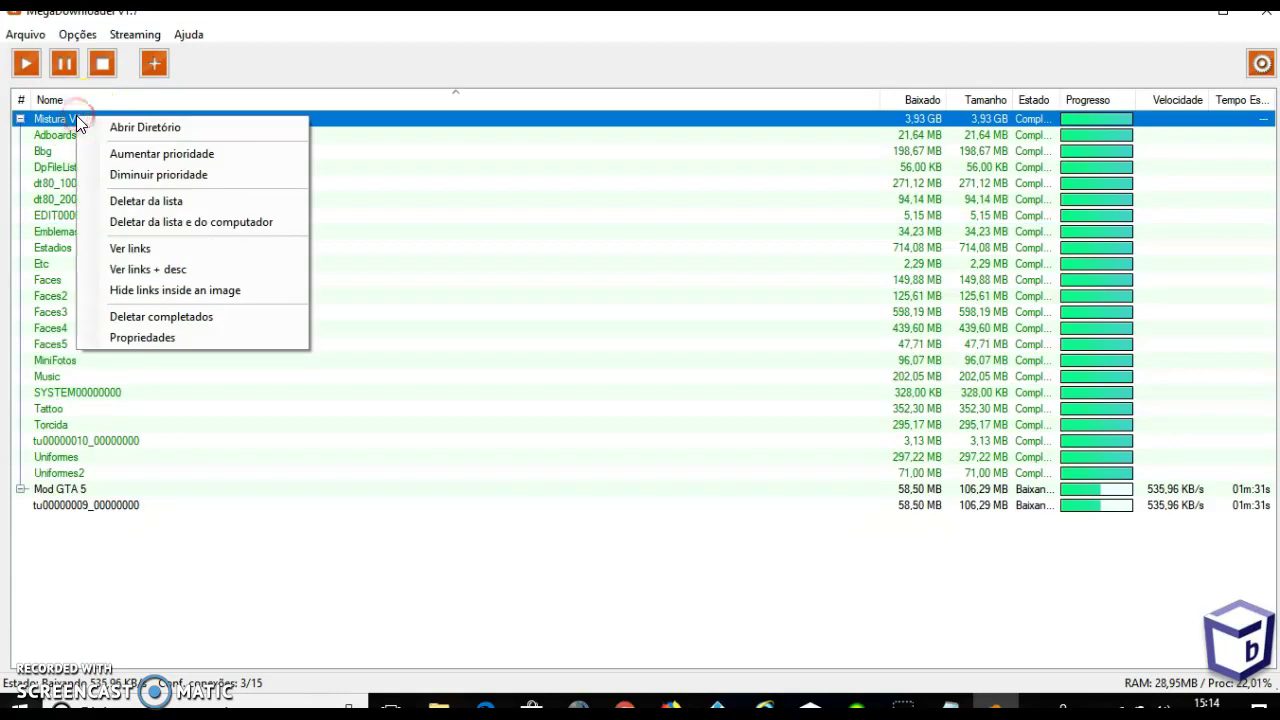
pyautogui.click(507, 279)
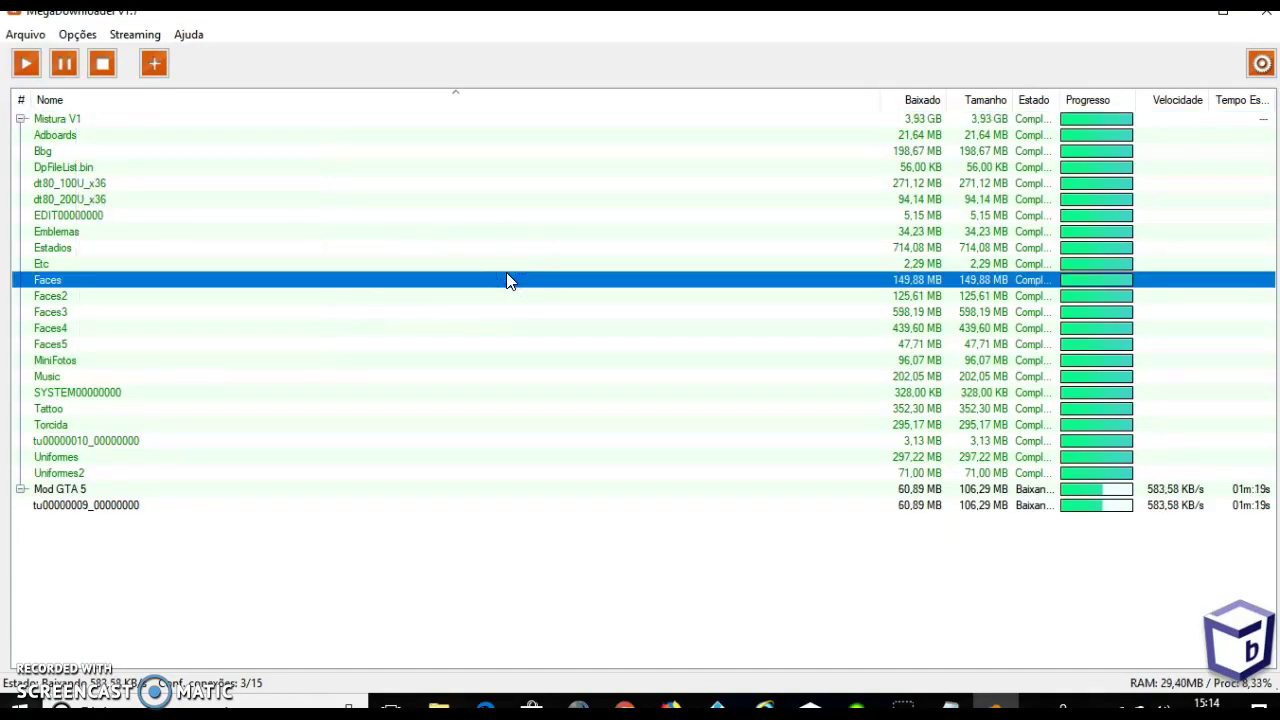
pyautogui.click(349, 282)
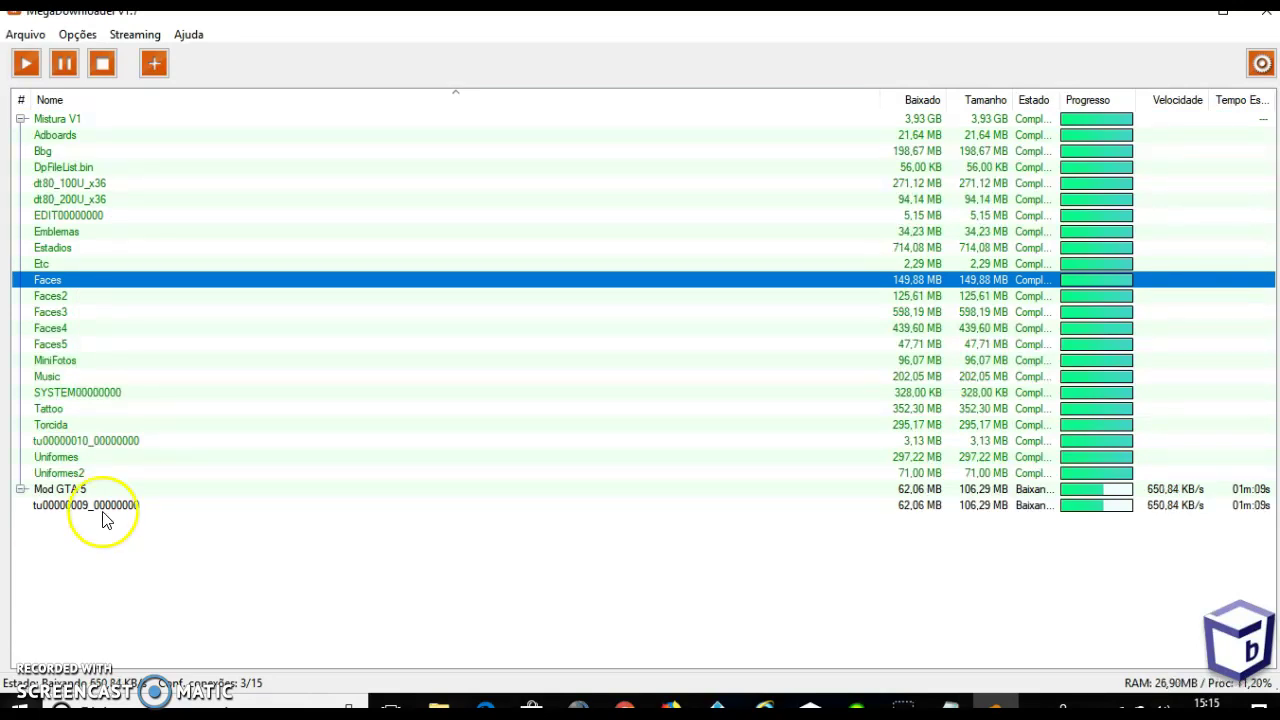